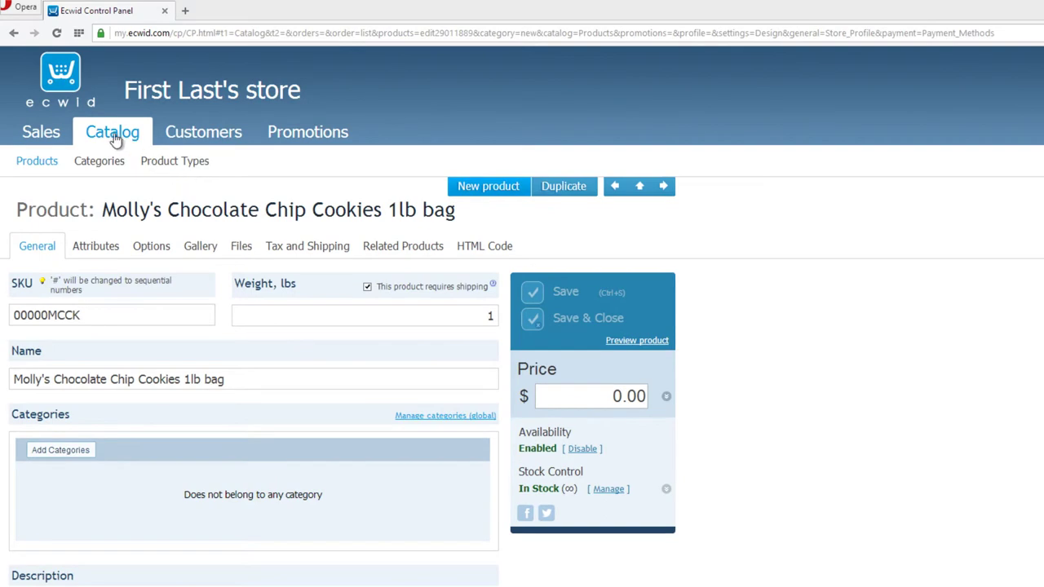
Step: Open the Molly's Chocolate Chip Cookies 1lb bag product, then go to global category management
left_click(41, 166)
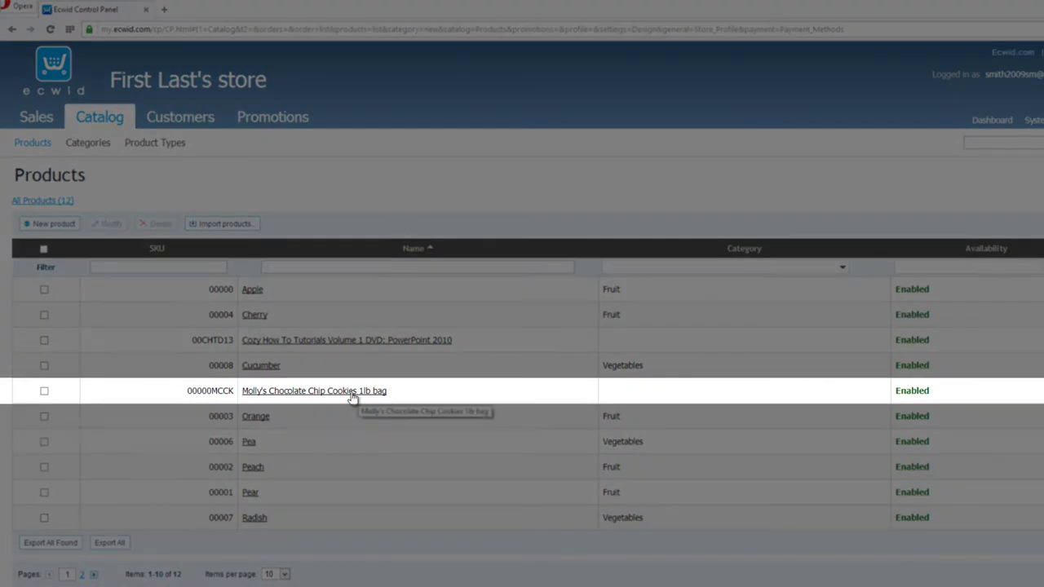
left_click(351, 390)
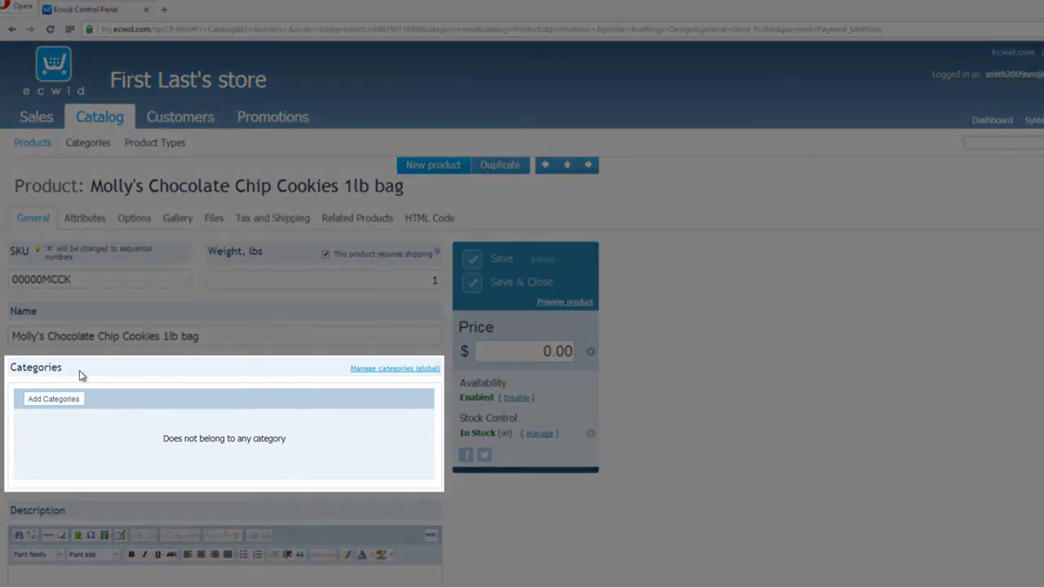
left_click(51, 406)
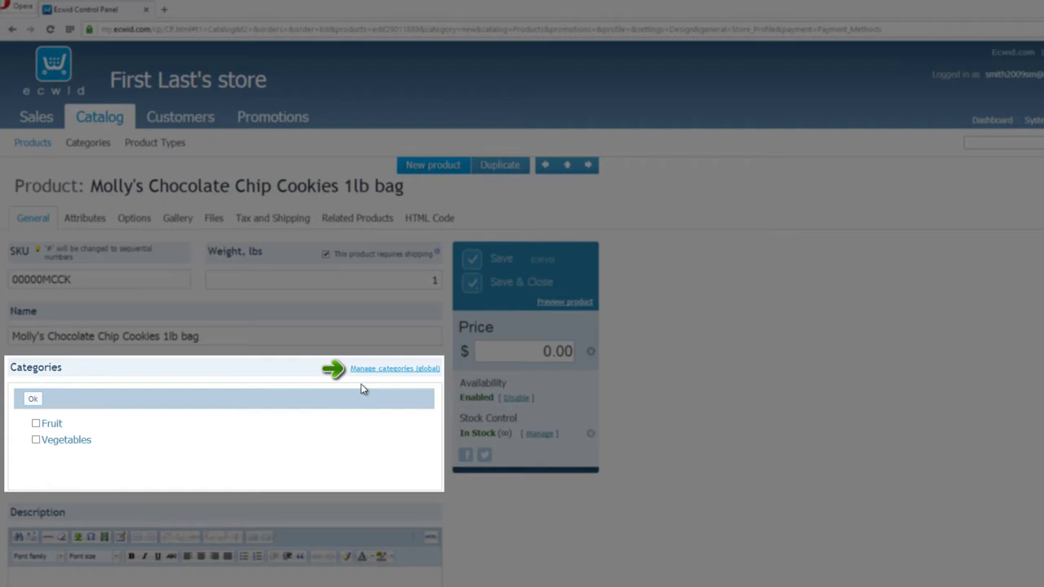
left_click(387, 372)
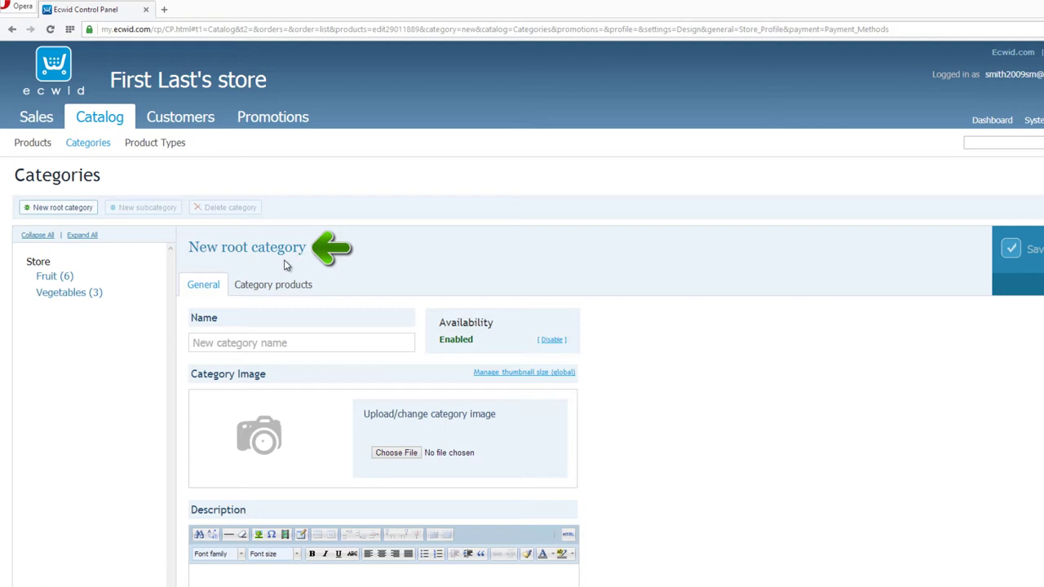
Step: Create a new root category under Store named 'Variety of Cookies'
left_click(42, 266)
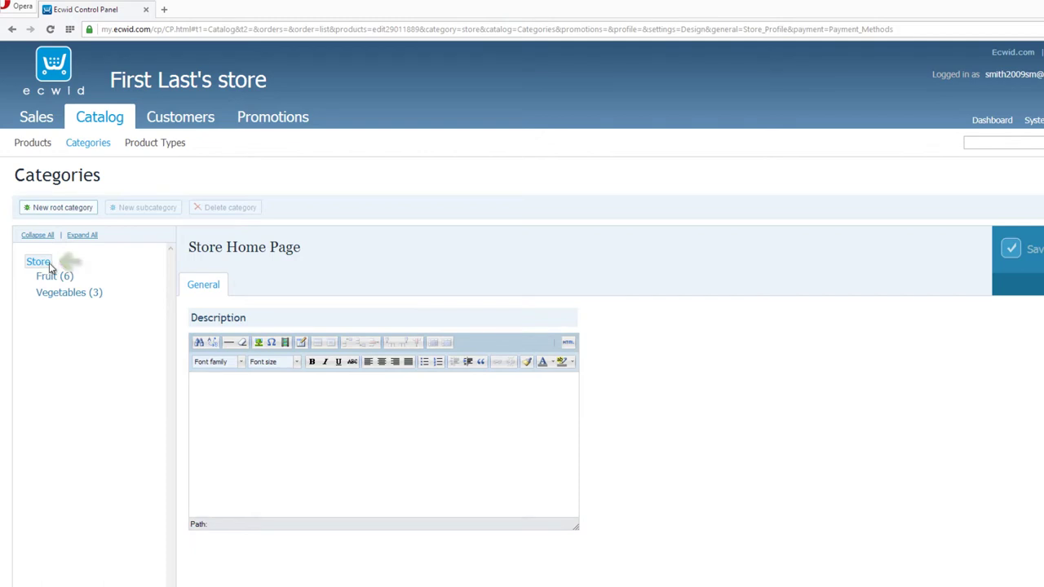
left_click(62, 208)
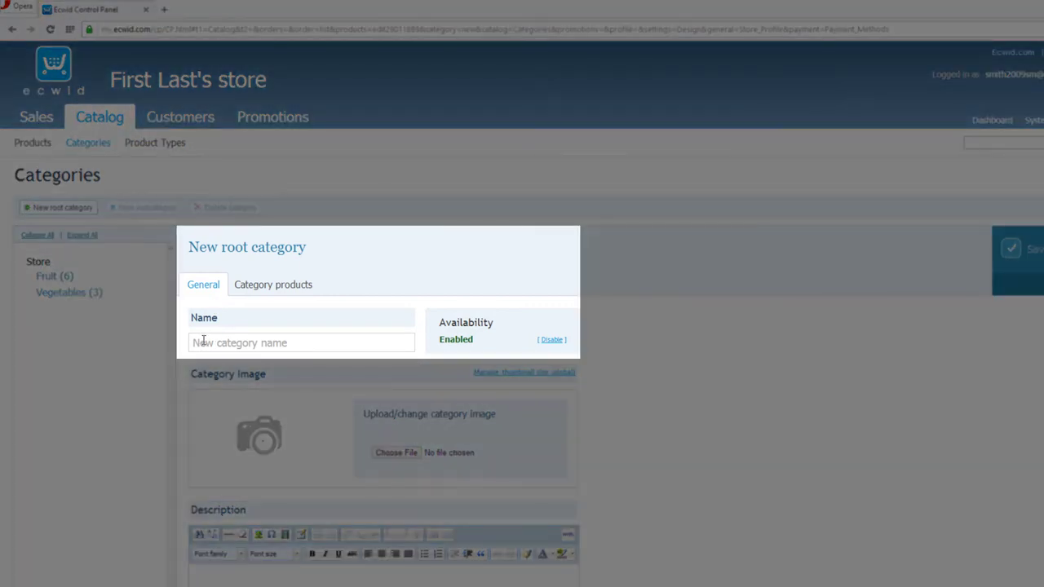
left_click(203, 340)
type("V")
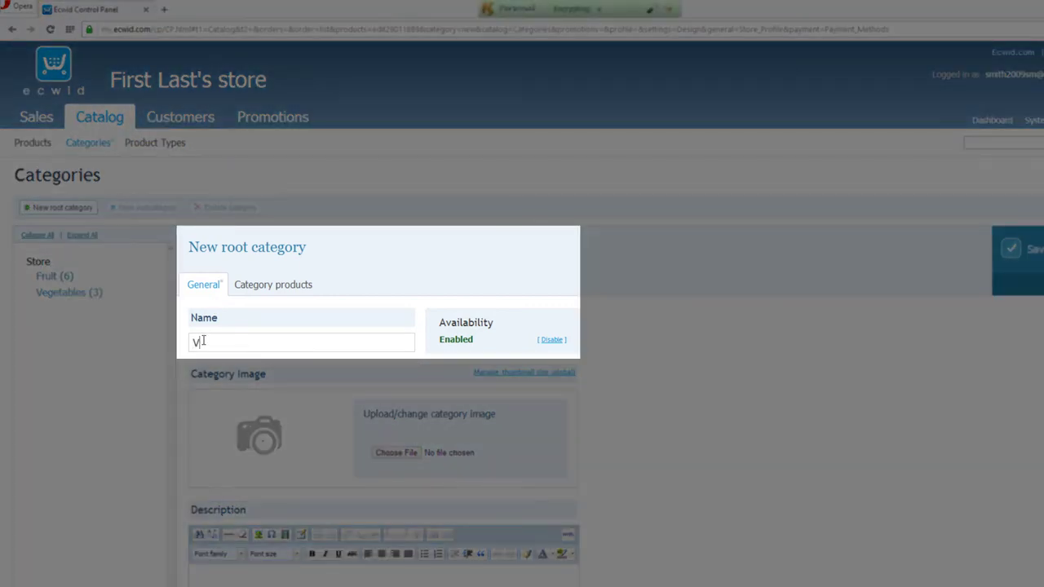
type("ariety of Cookie")
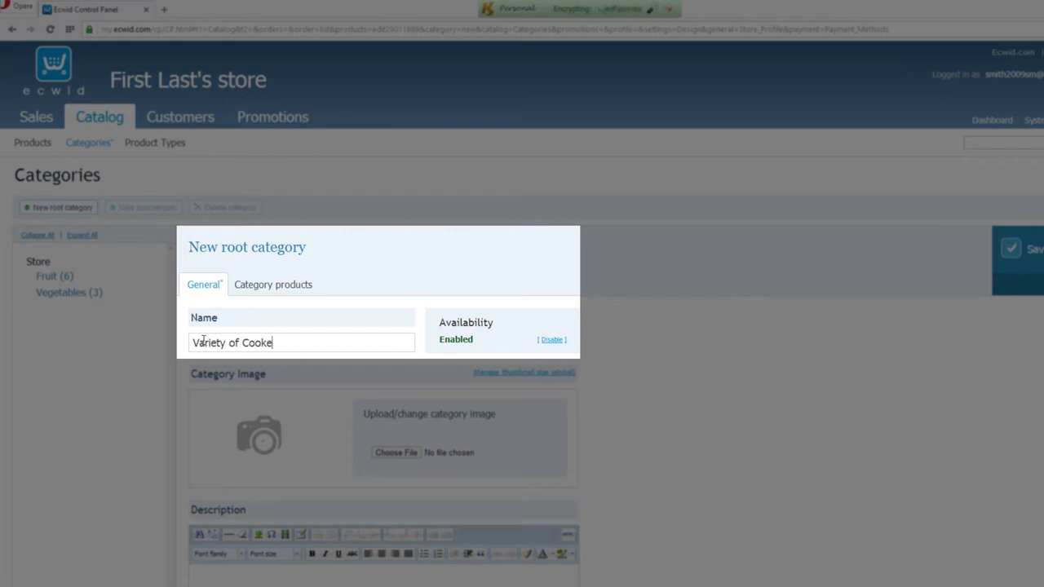
type("s")
key("BackSpace")
key("BackSpace")
type("ies")
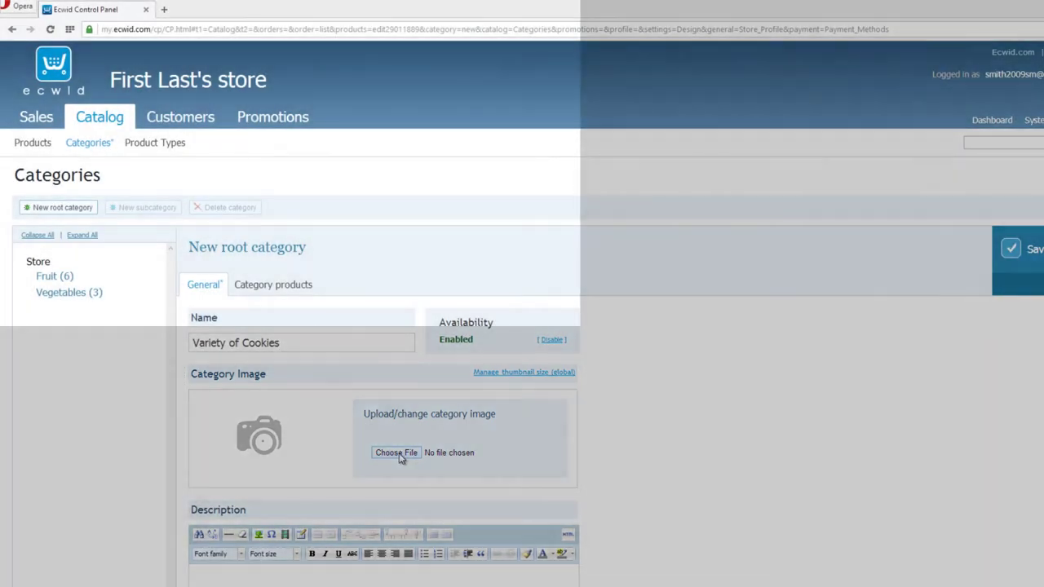
Step: Upload the cookie photo file0001730089237.jpg as the category image
left_click(399, 454)
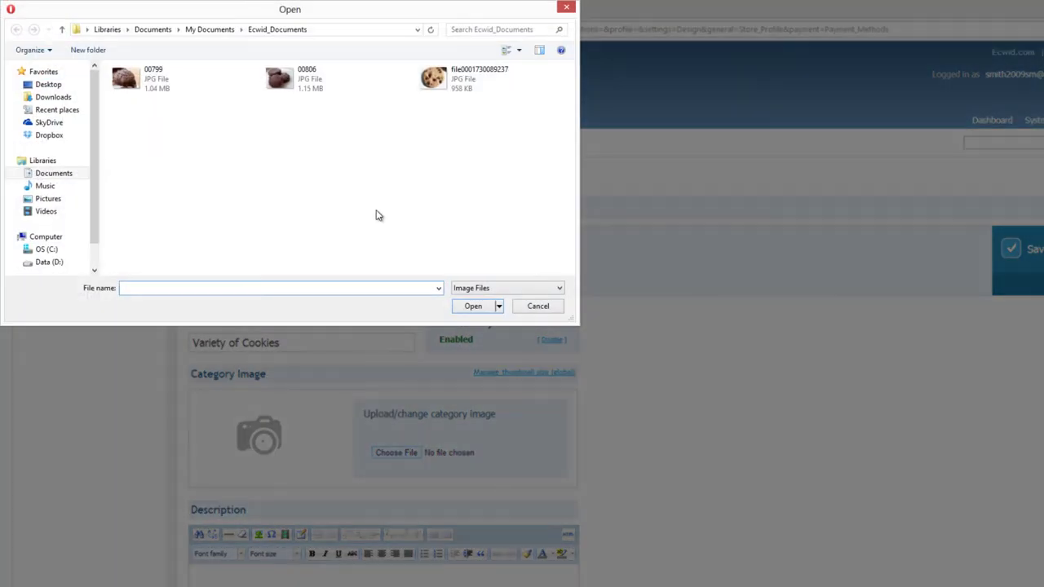
left_click(426, 86)
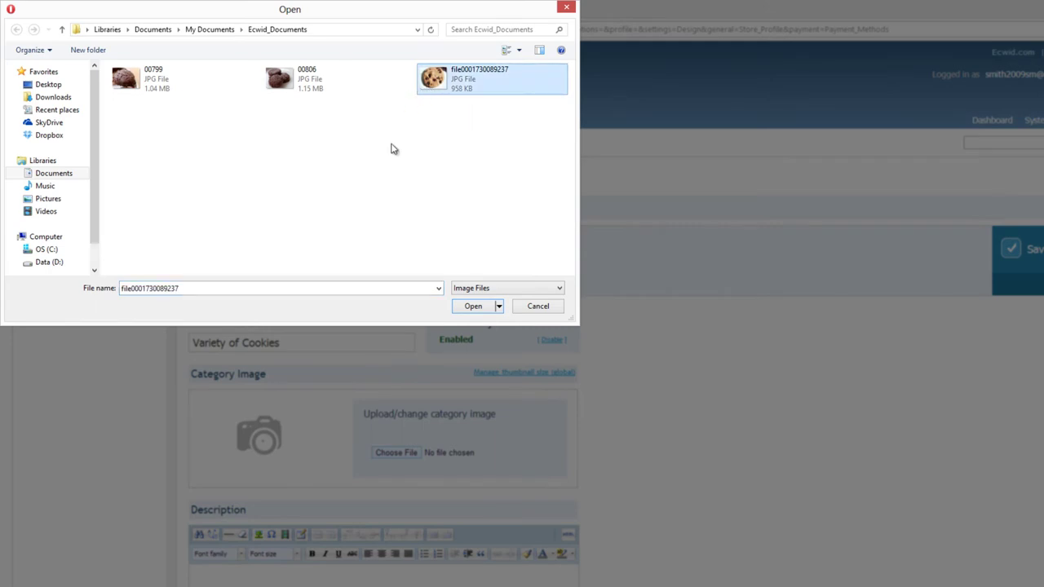
left_click(464, 307)
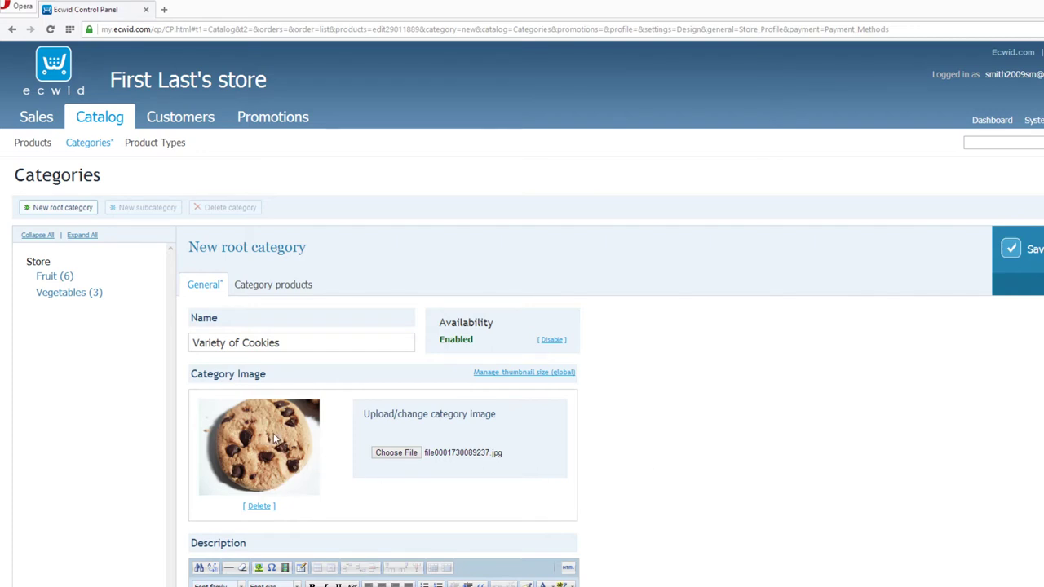
Step: Add the description 'An amazing variety of cookies made by professional chef' and save the category
scroll(625, 429, "down", 3)
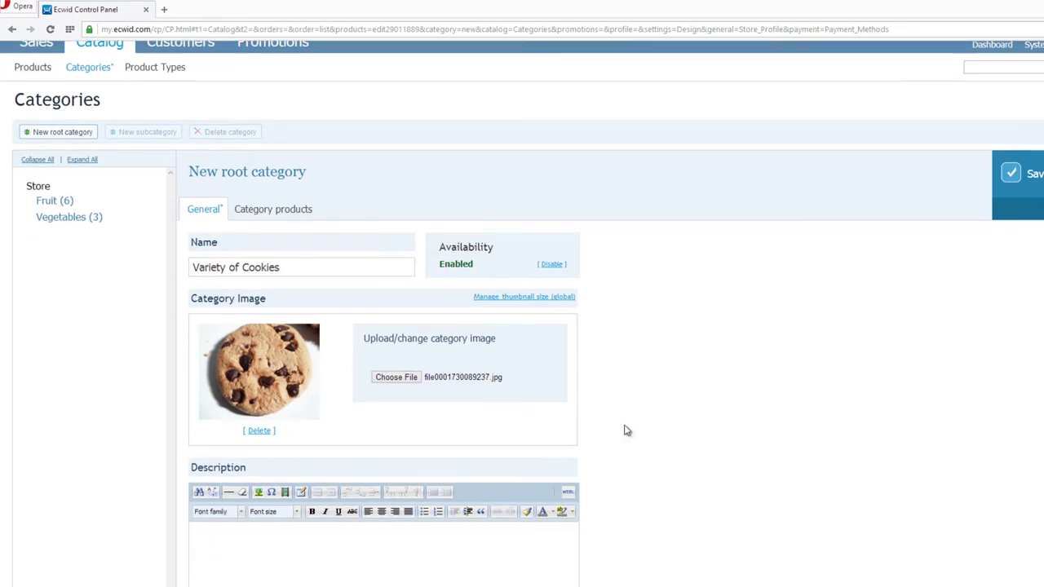
left_click(336, 399)
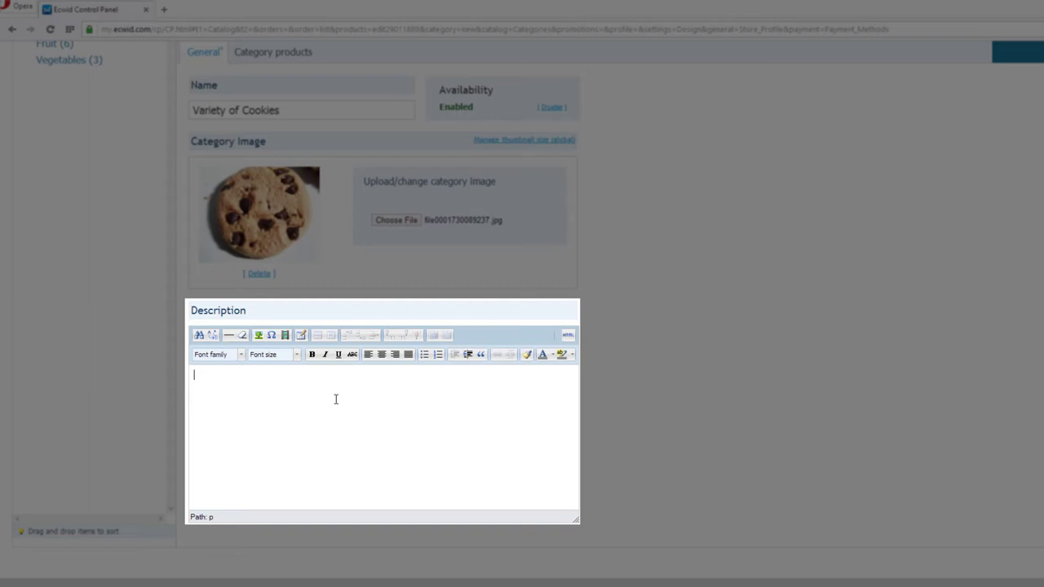
type("A")
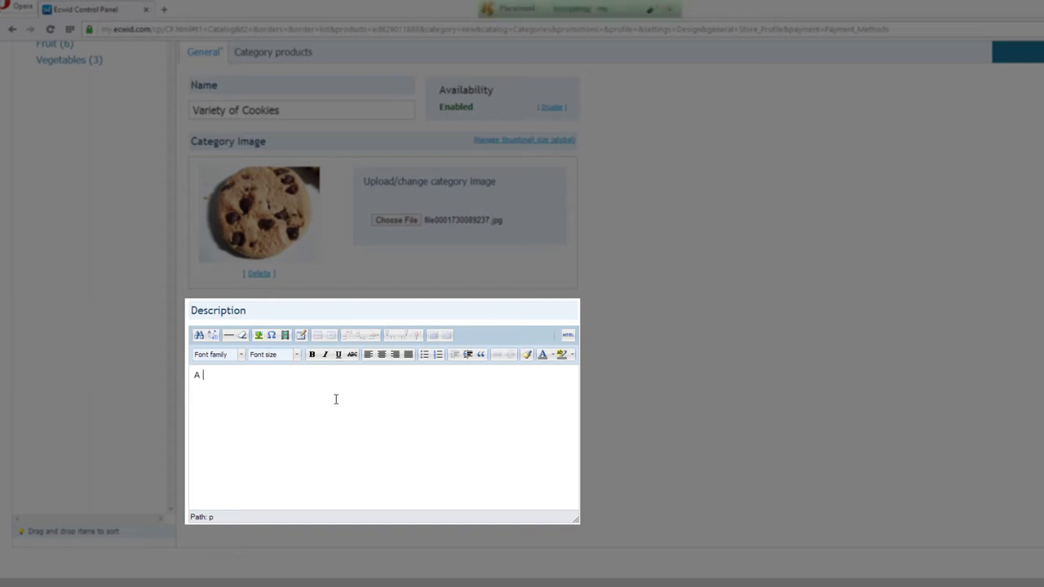
type("n amazing variety of cook")
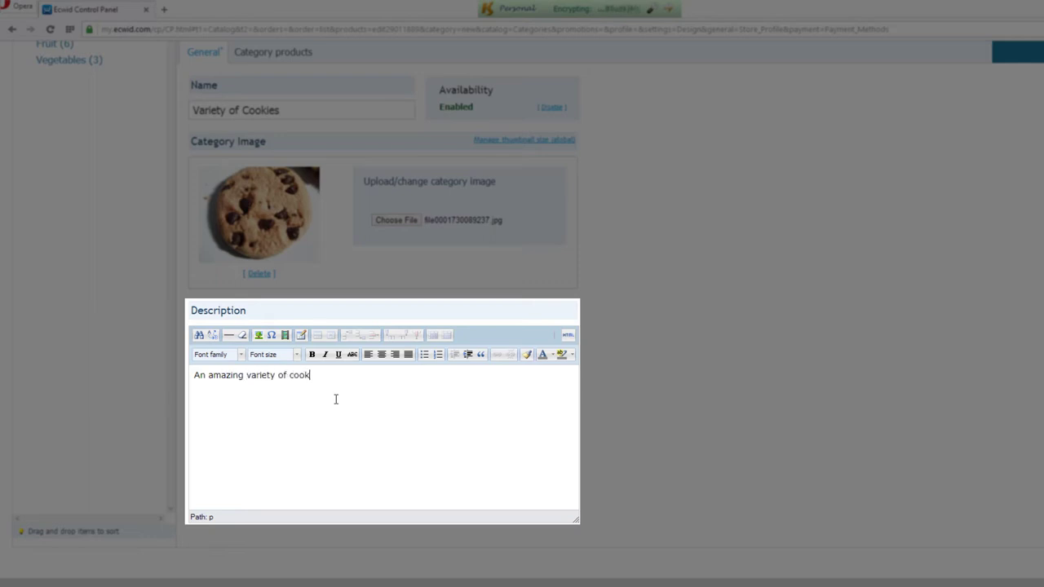
type("ies made by")
key("BackSpace")
key("BackSpace")
key("BackSpace")
type("e by professional chefs.")
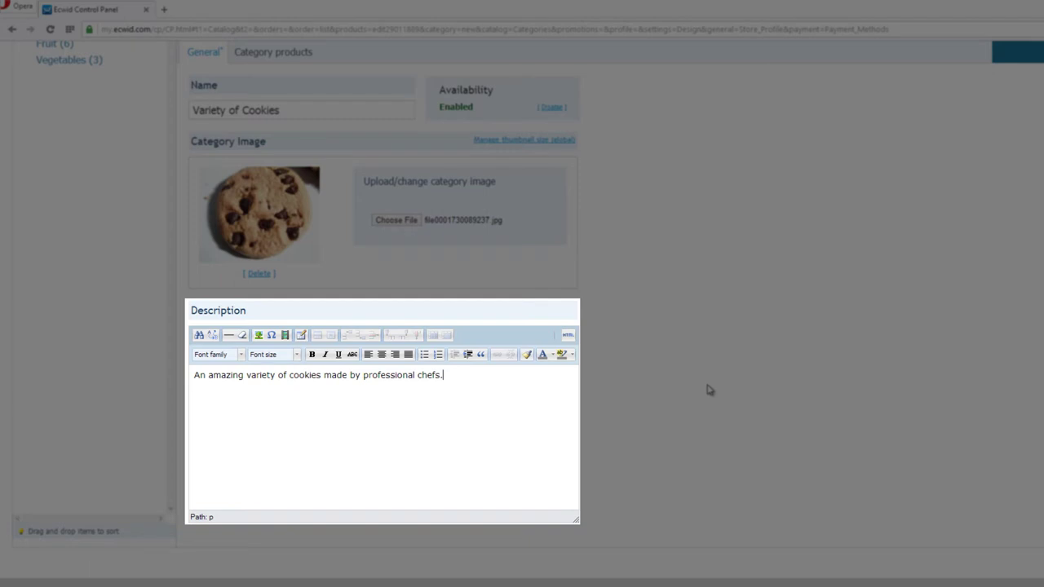
scroll(709, 389, "up", 2)
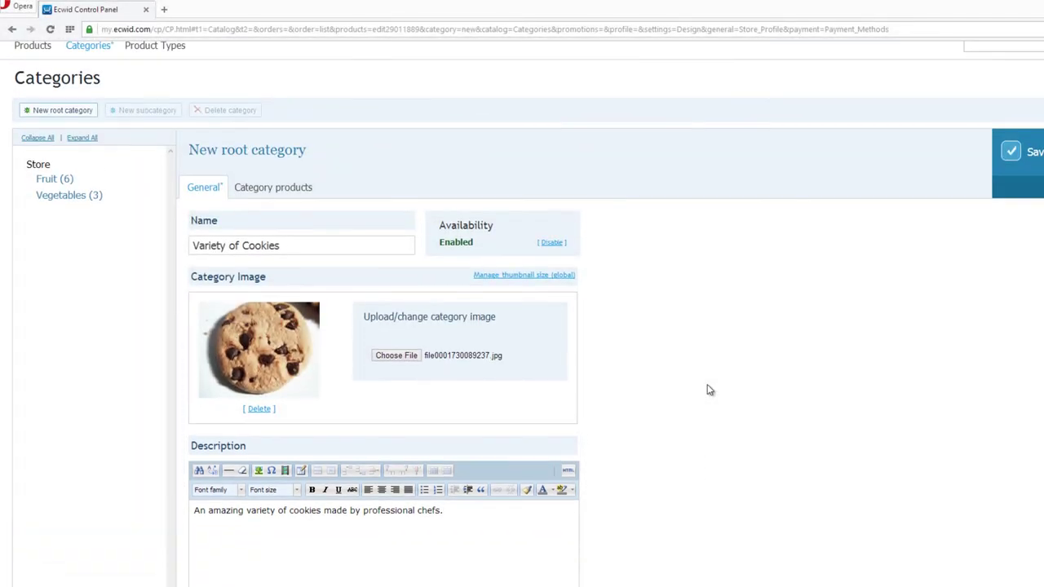
scroll(709, 389, "up", 1)
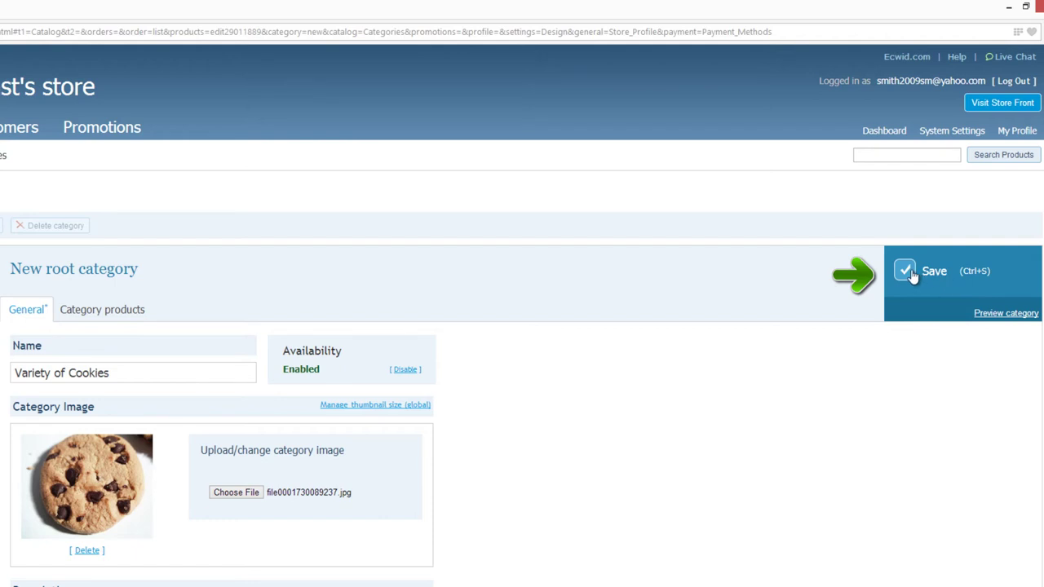
left_click(907, 273)
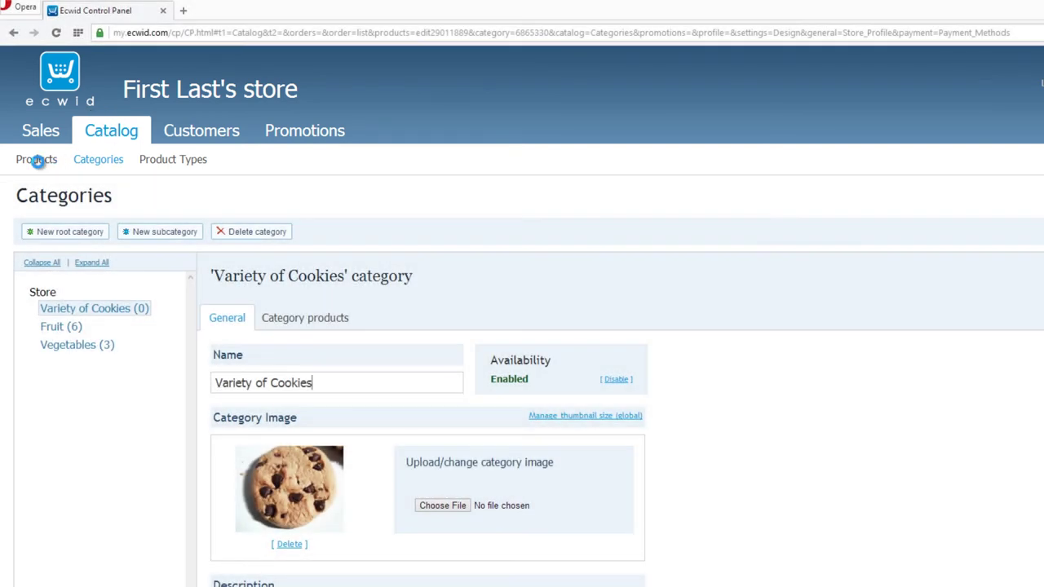
Step: Back on the cookie product, tick Variety of Cookies in its Categories box and confirm
left_click(37, 160)
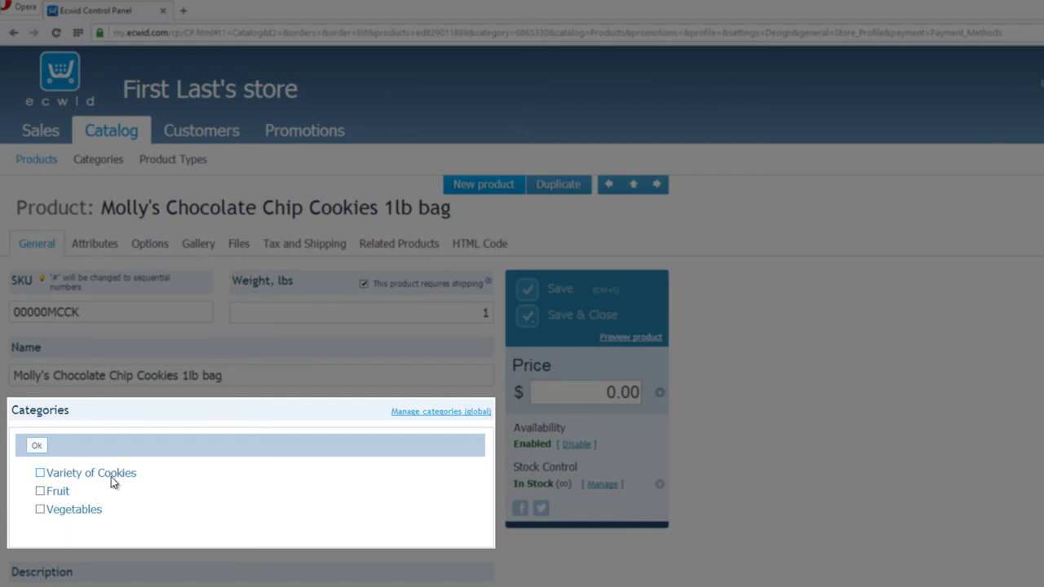
left_click(40, 475)
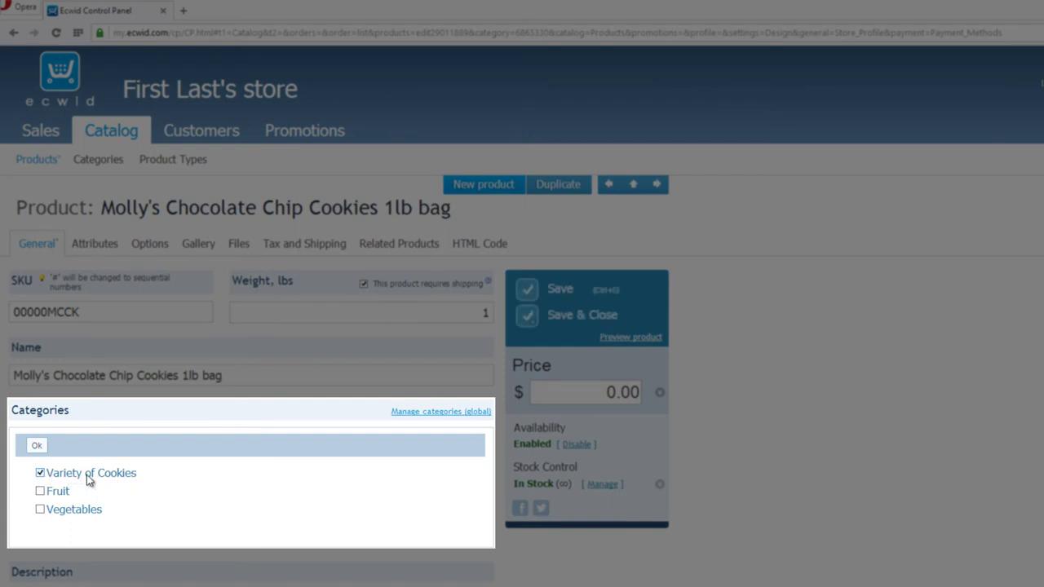
left_click(33, 446)
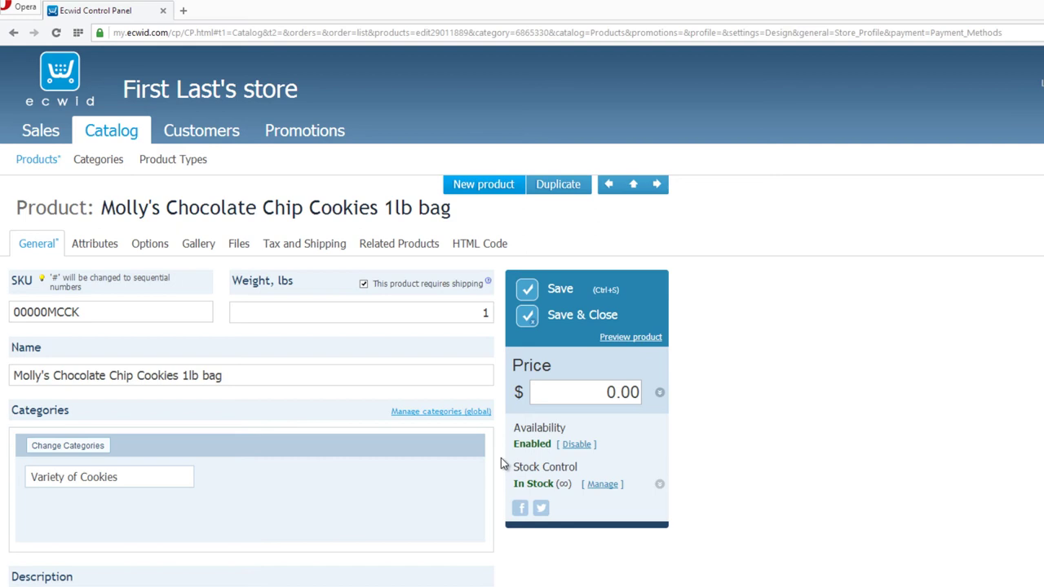
Step: Write a product description praising the most amazing cookies from Molly's Chocolate chip company
scroll(501, 457, "down", 5)
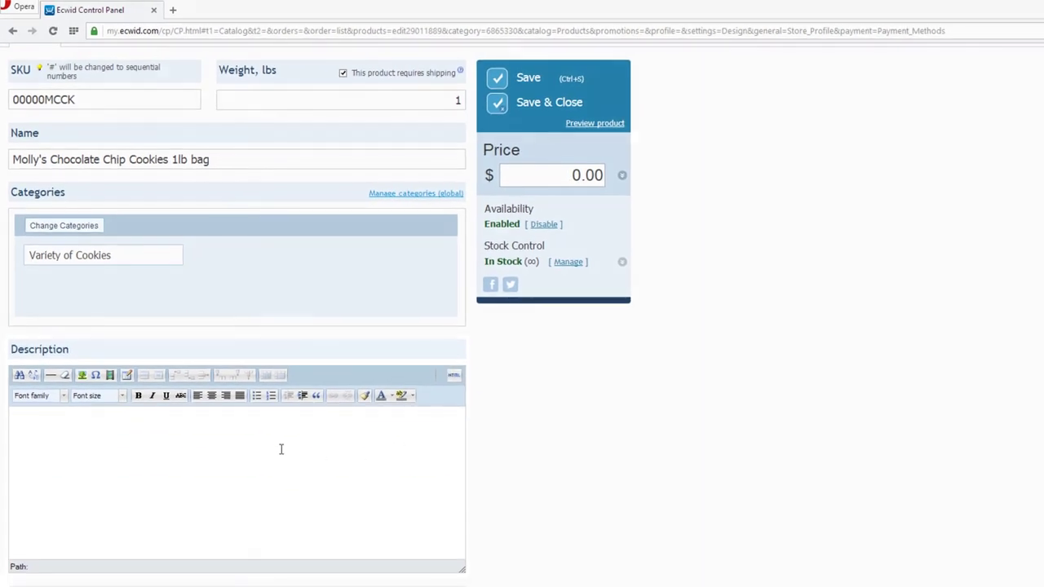
left_click(281, 450)
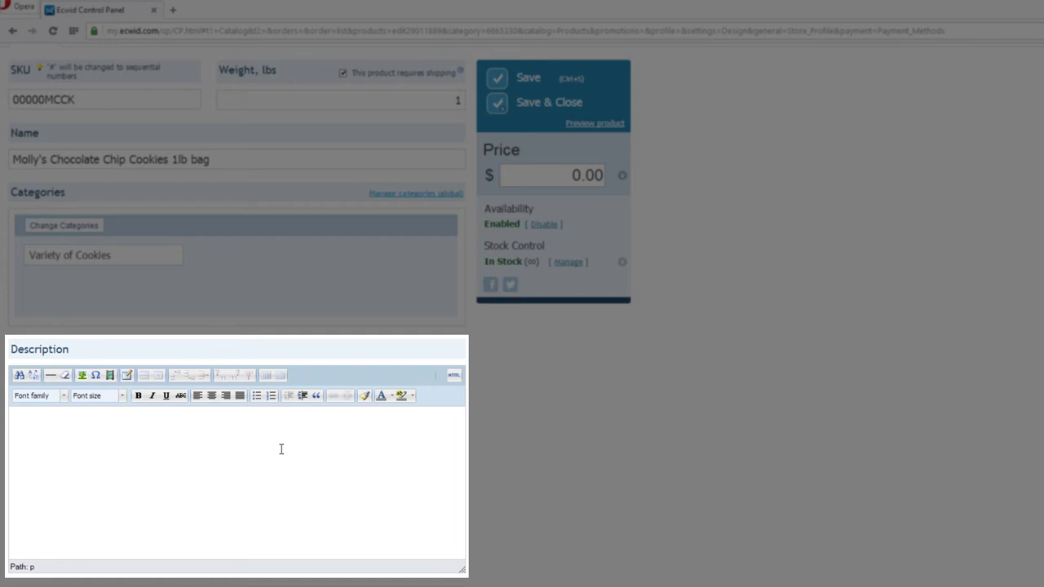
type("The most amz")
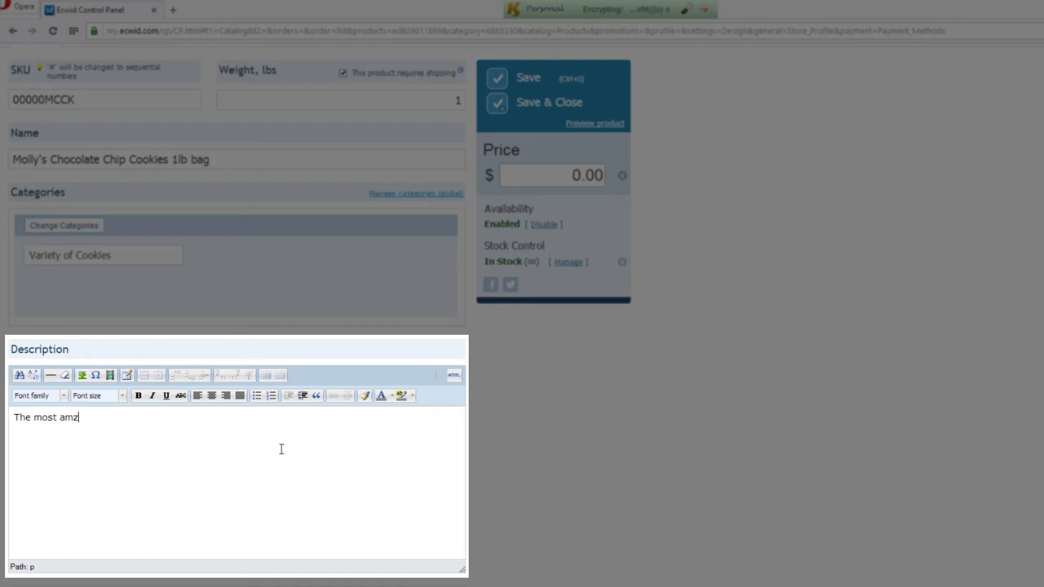
key("BackSpace")
type("azing cookies ever created")
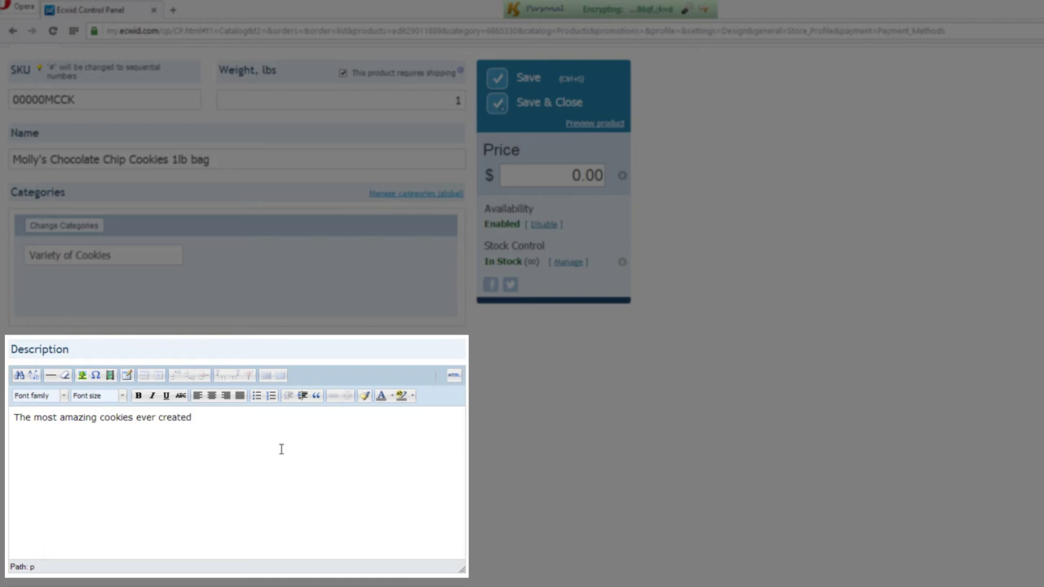
type(" by Molly's Chocolate c")
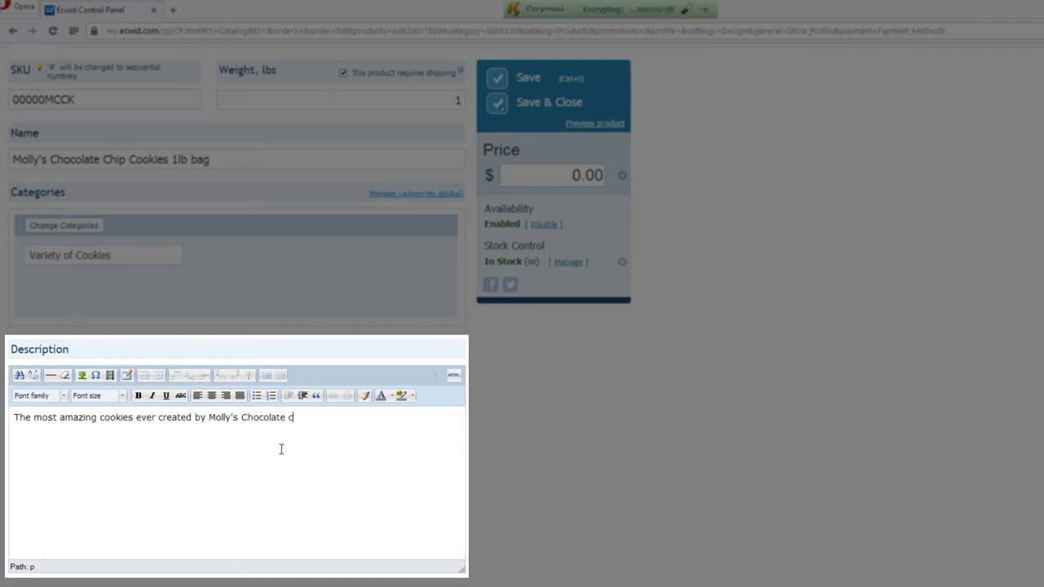
type("hip company.")
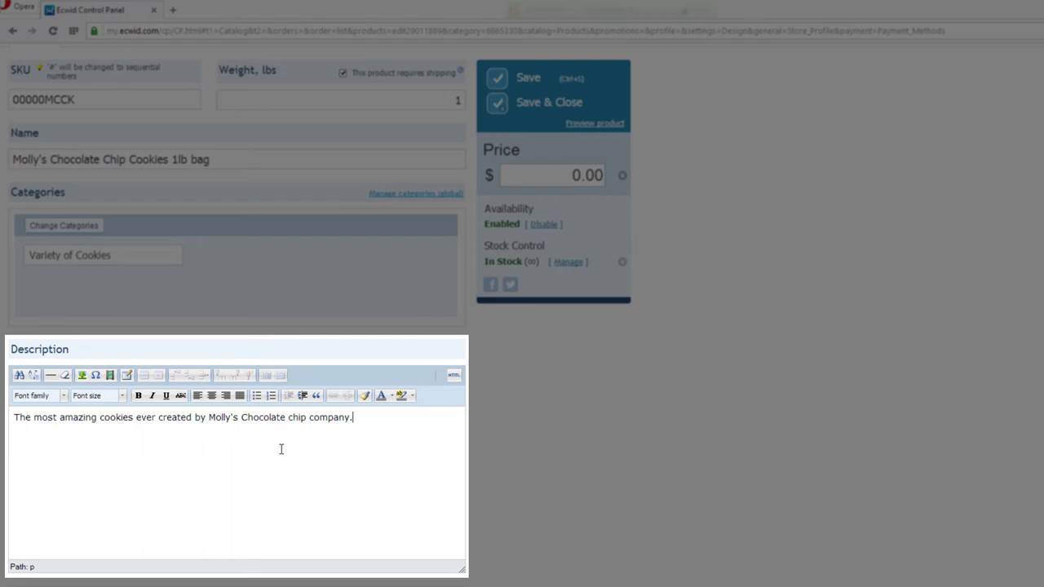
type(" THehe ")
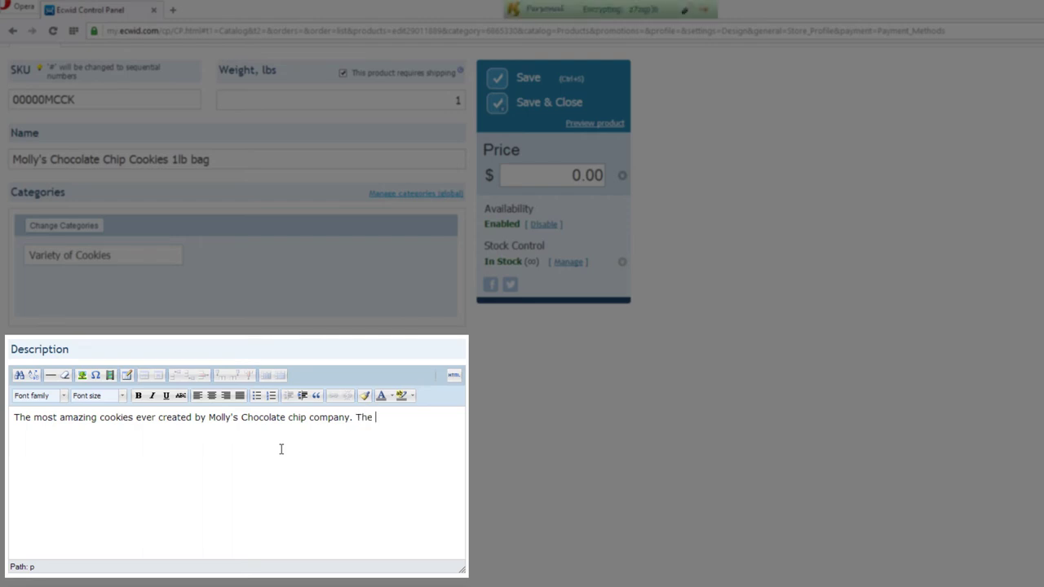
type("chocolate chips are very most")
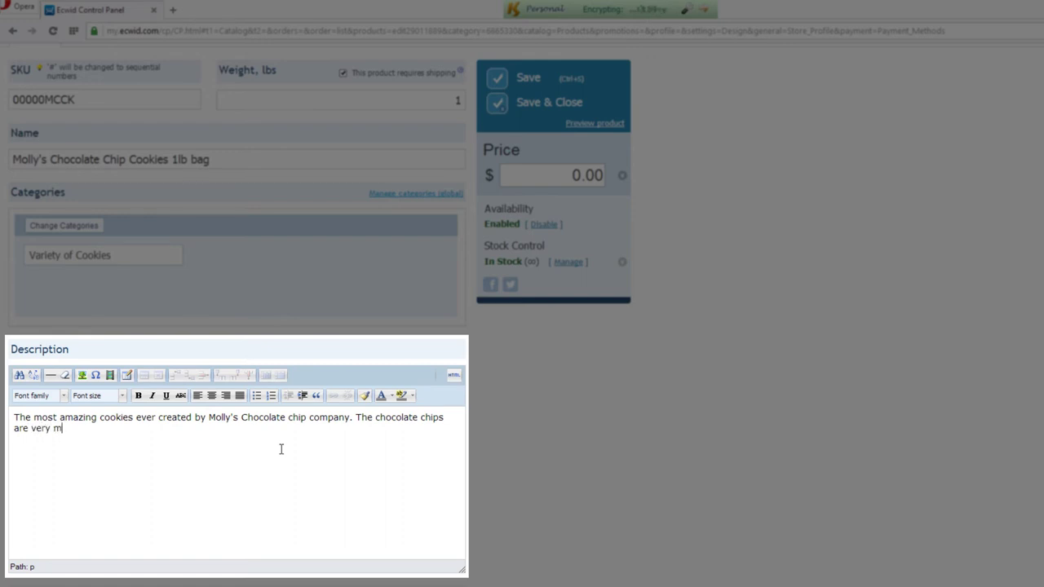
type("ist and delicious.")
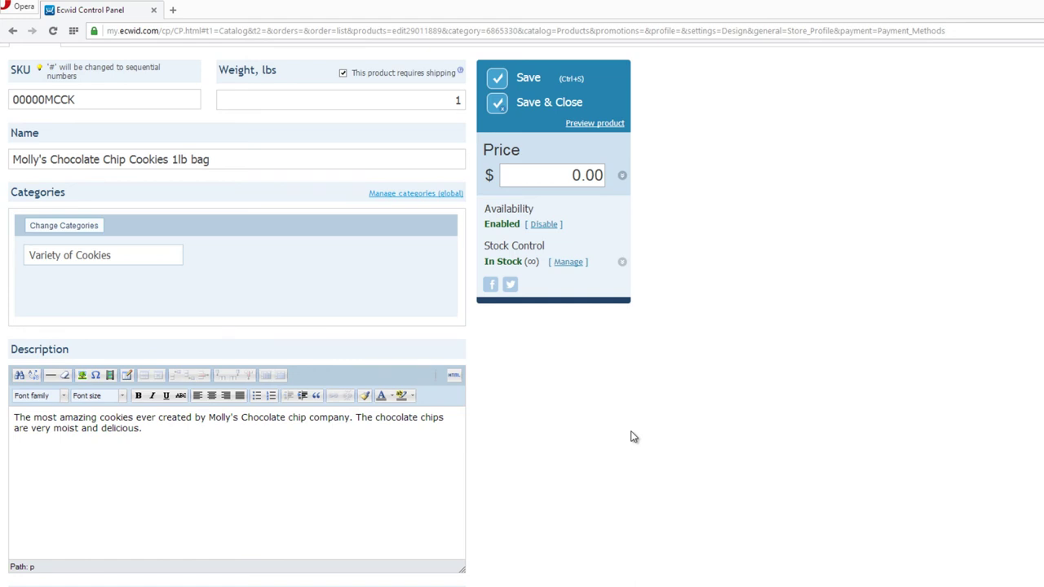
Step: Upload 00806.jpg as the product image and save the product
scroll(634, 437, "down", 2)
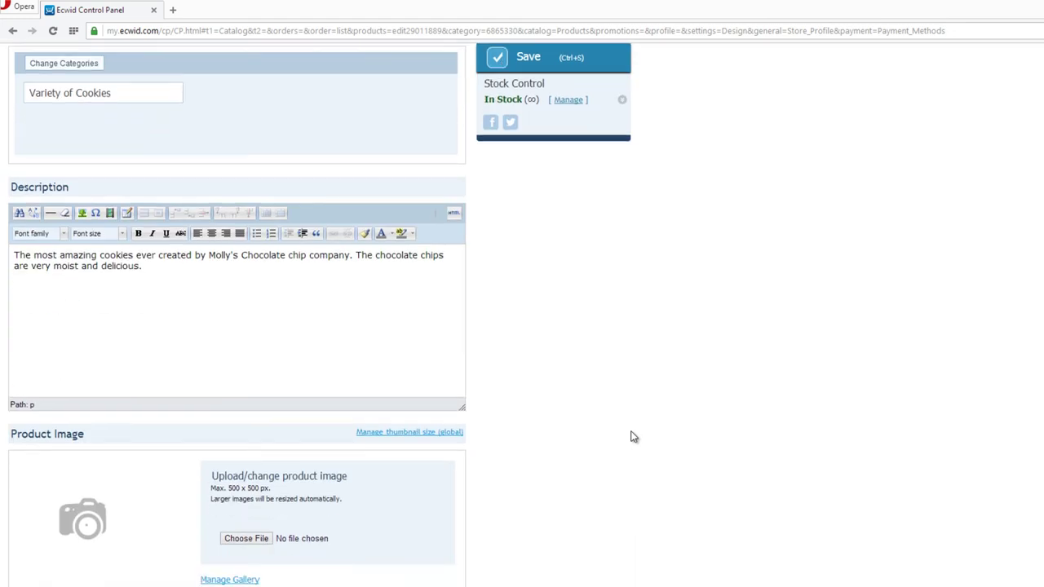
scroll(634, 437, "down", 1)
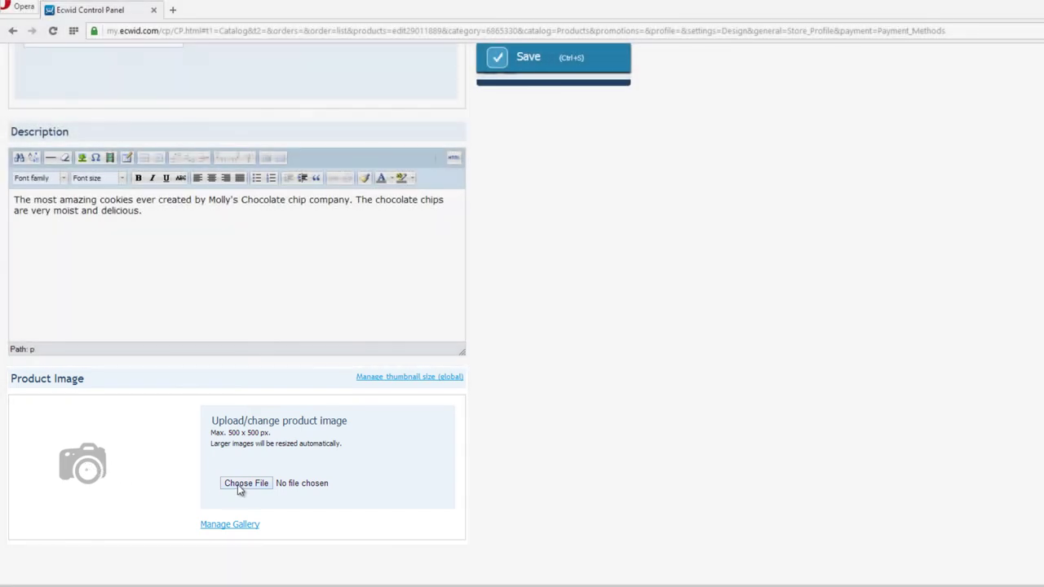
left_click(259, 485)
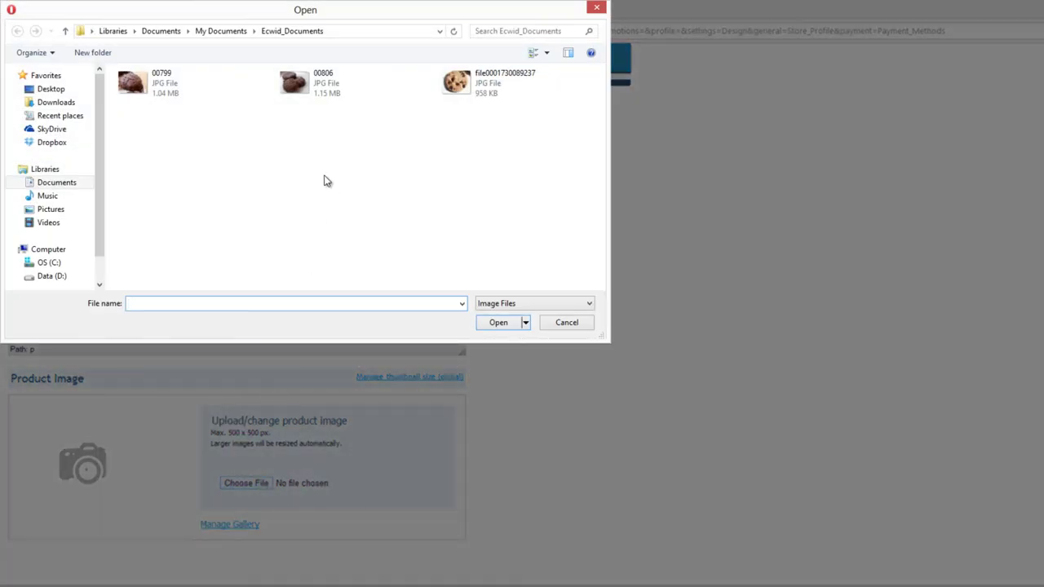
left_click(299, 80)
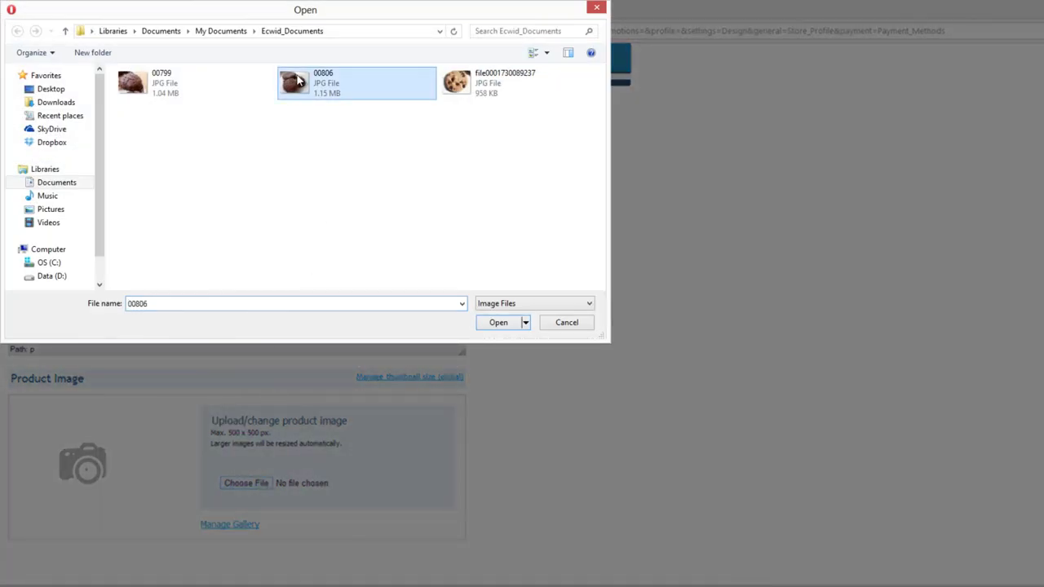
left_click(498, 324)
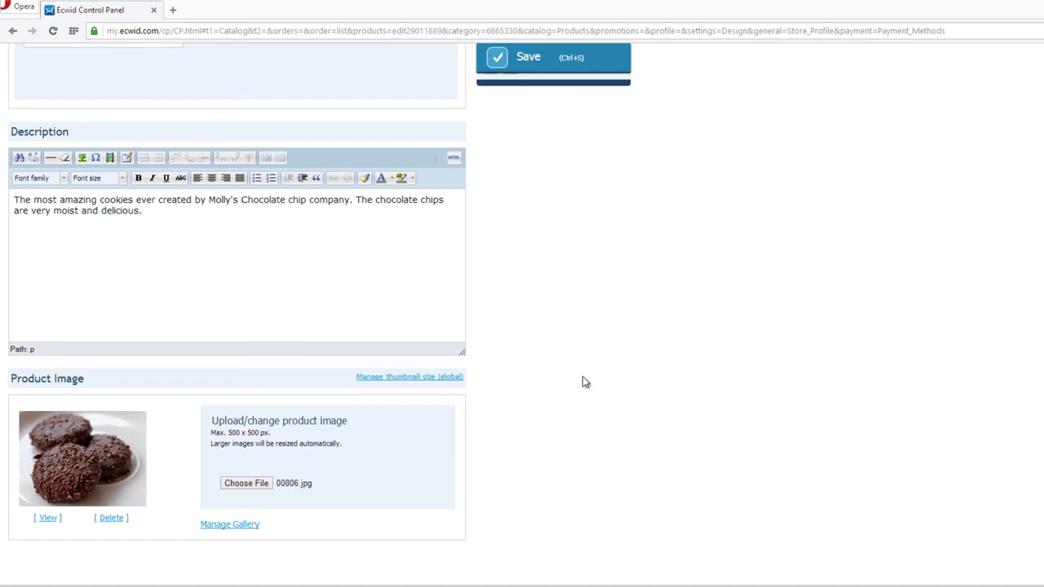
scroll(583, 376, "up", 5)
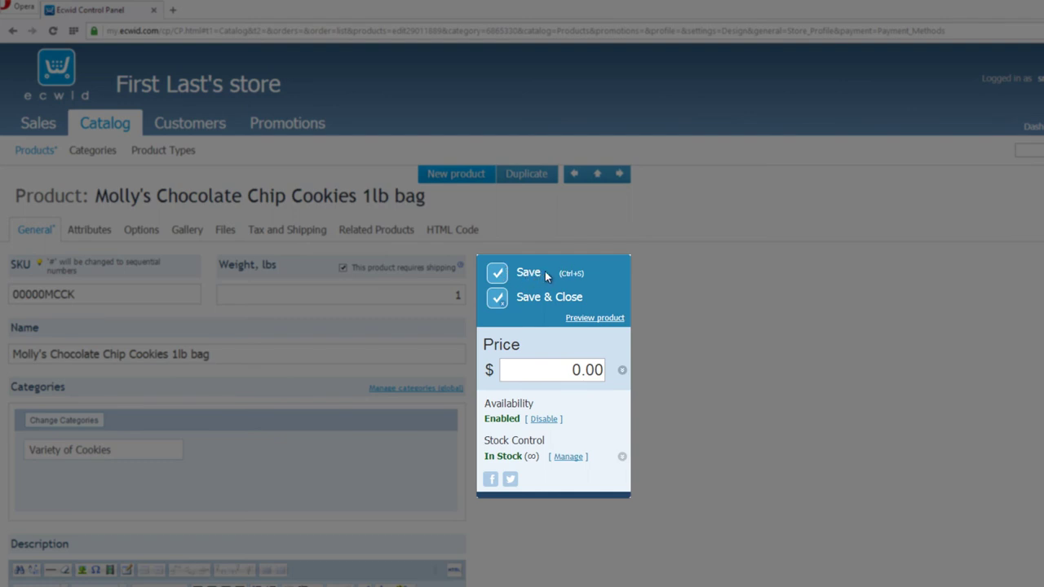
left_click(497, 276)
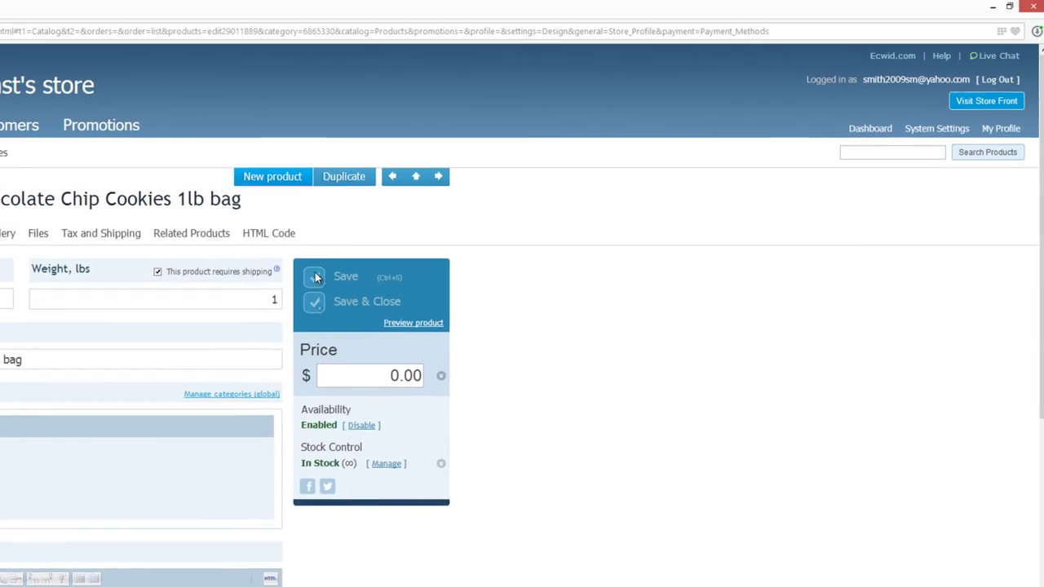
Step: Open the storefront, enter the Variety of Cookies category and view the cookie product page
left_click(961, 112)
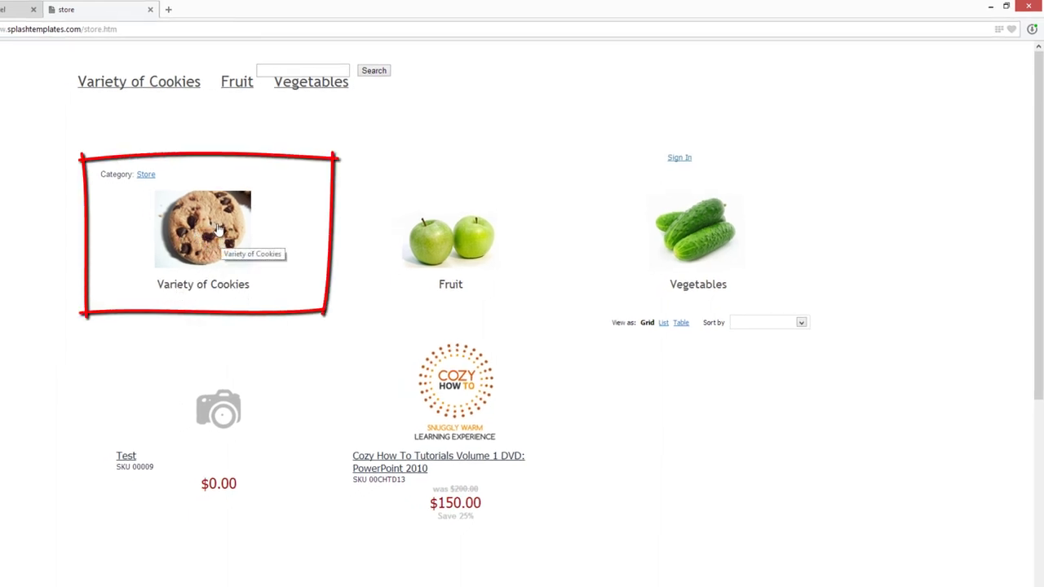
left_click(213, 269)
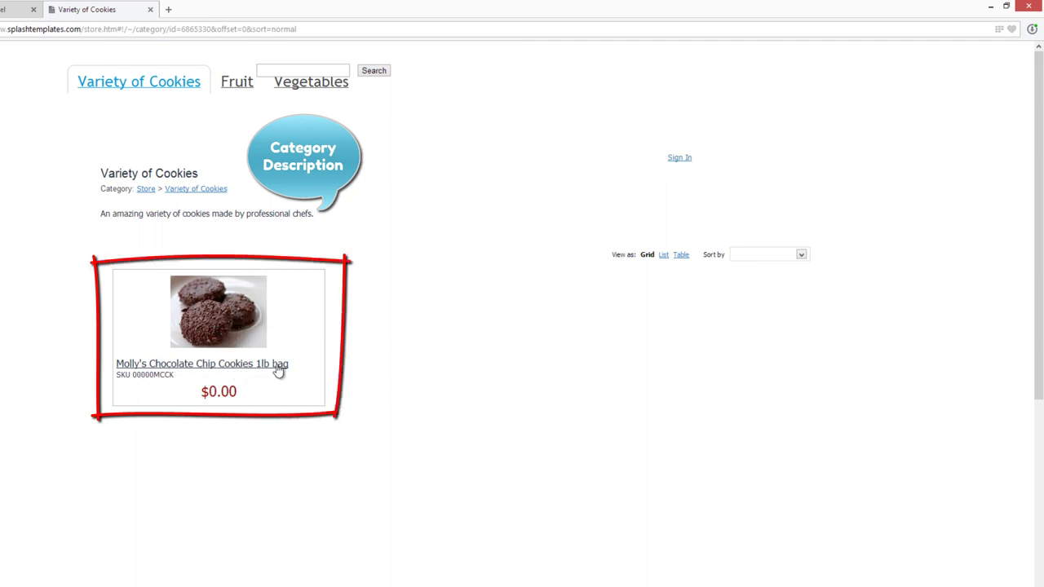
left_click(236, 341)
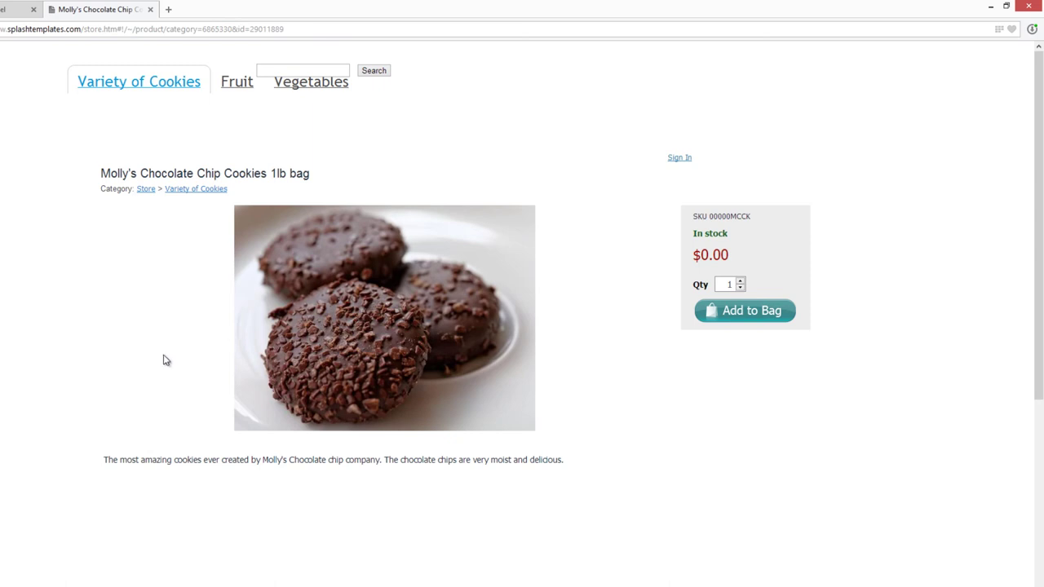